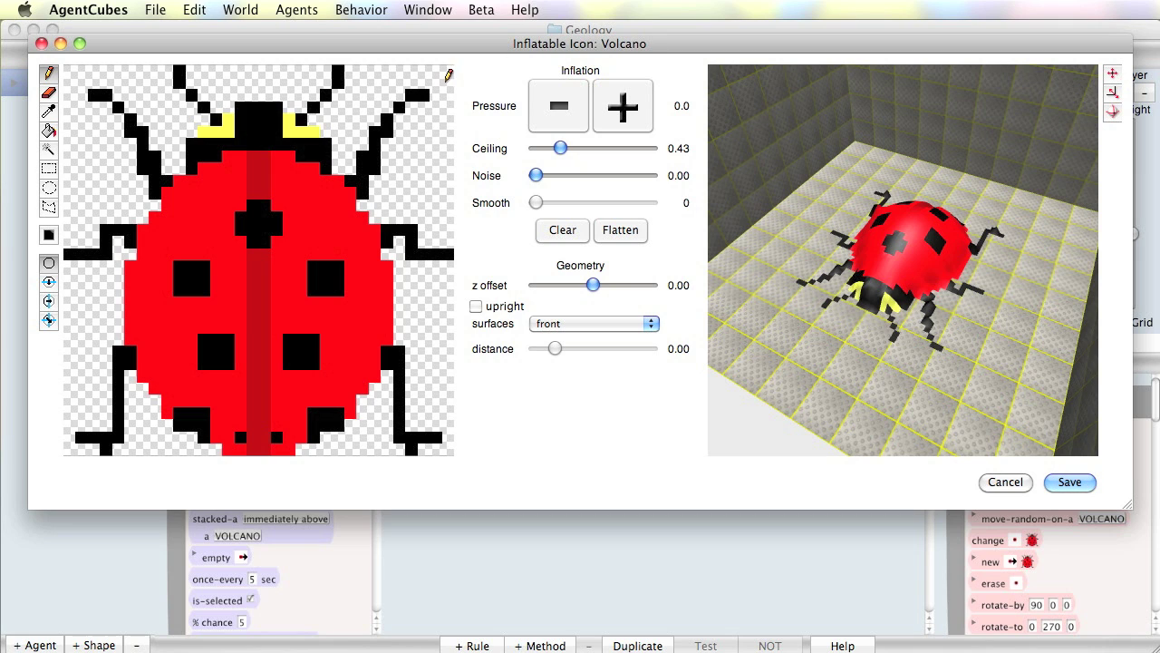
Clear the ladybug drawing from the Volcano icon and set the drawing colour to brown Mocha.
click(570, 232)
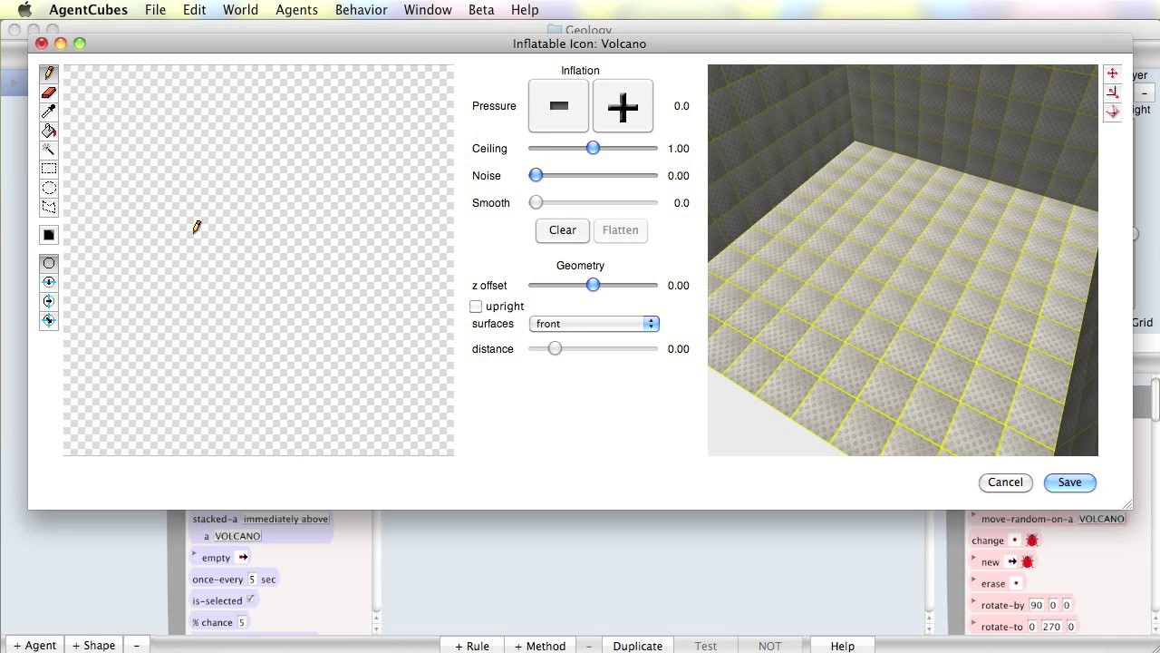
click(49, 236)
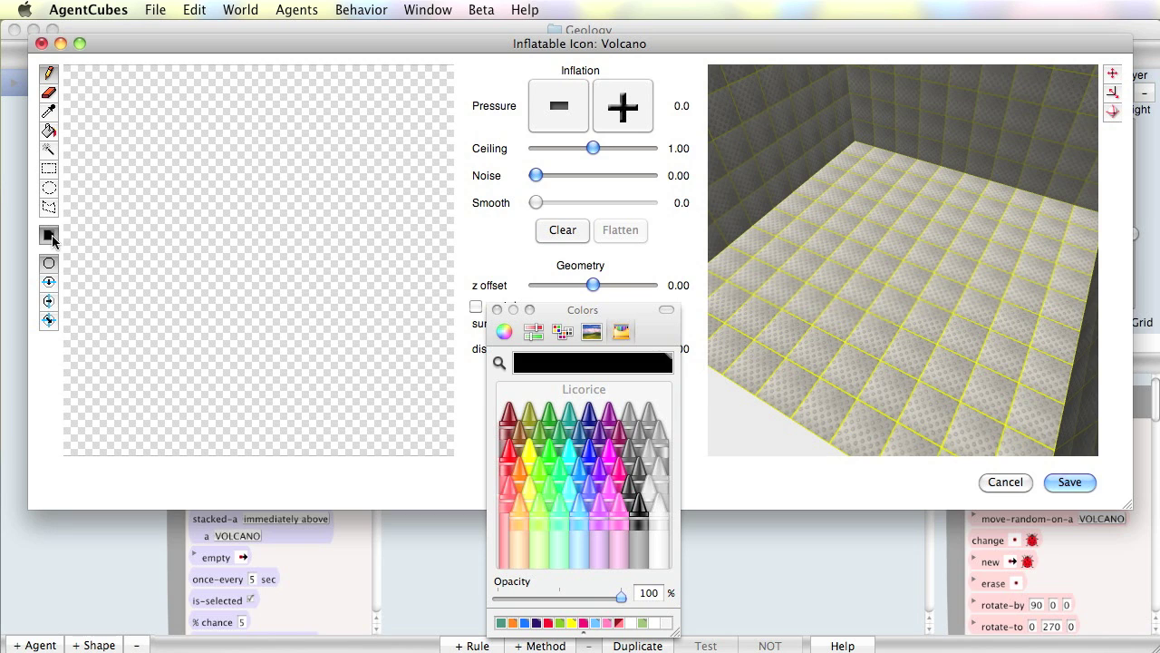
click(518, 433)
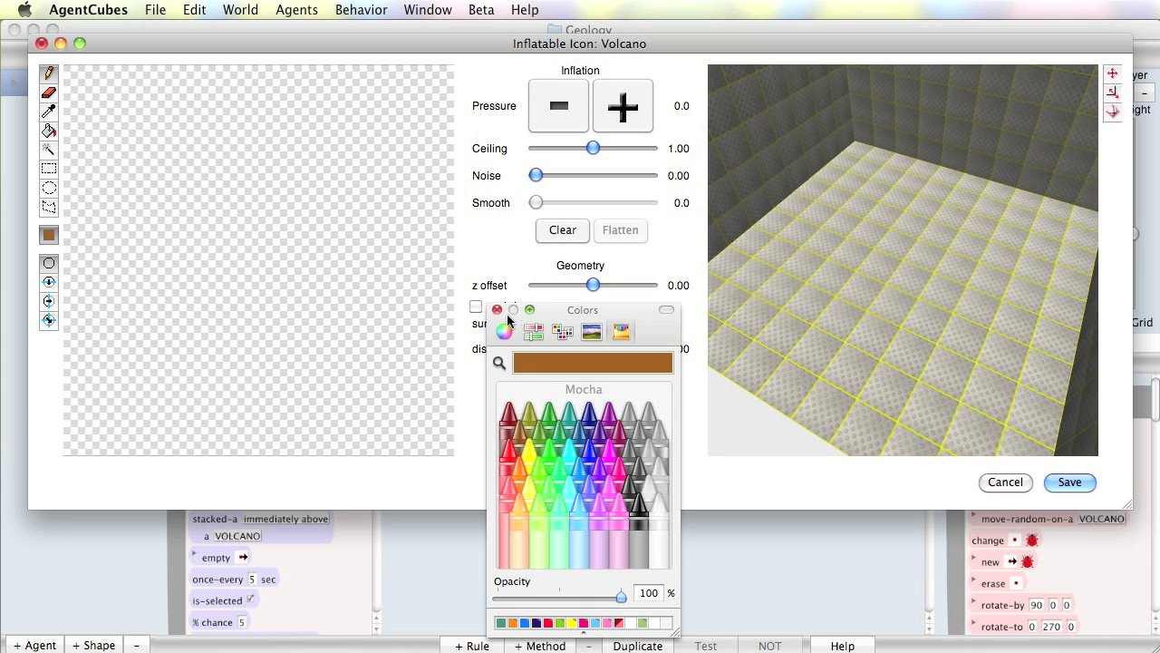
click(496, 309)
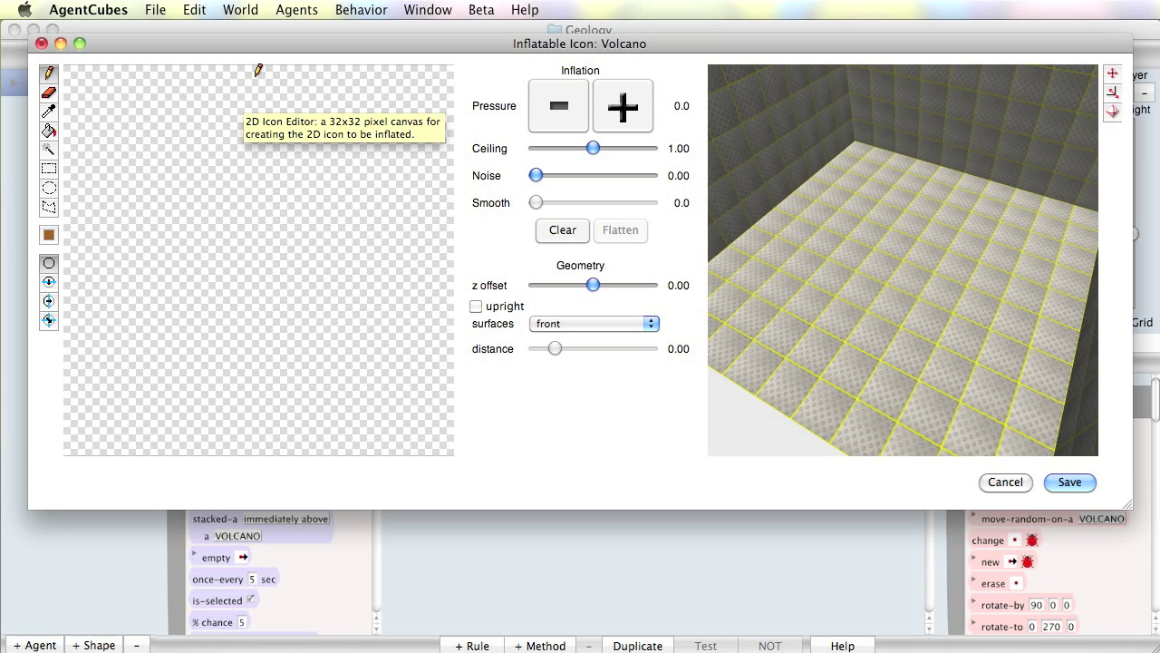
Draw a round brown outline and flood-fill it with brown, including the small top notch.
mouse_move(252, 71)
mouse_down()
mouse_move(110, 134)
mouse_move(81, 195)
mouse_move(77, 302)
mouse_move(90, 350)
mouse_move(118, 384)
mouse_move(200, 439)
mouse_move(281, 437)
mouse_move(387, 402)
mouse_move(429, 297)
mouse_move(435, 203)
mouse_move(389, 115)
mouse_move(359, 96)
mouse_move(218, 100)
mouse_move(265, 94)
mouse_up()
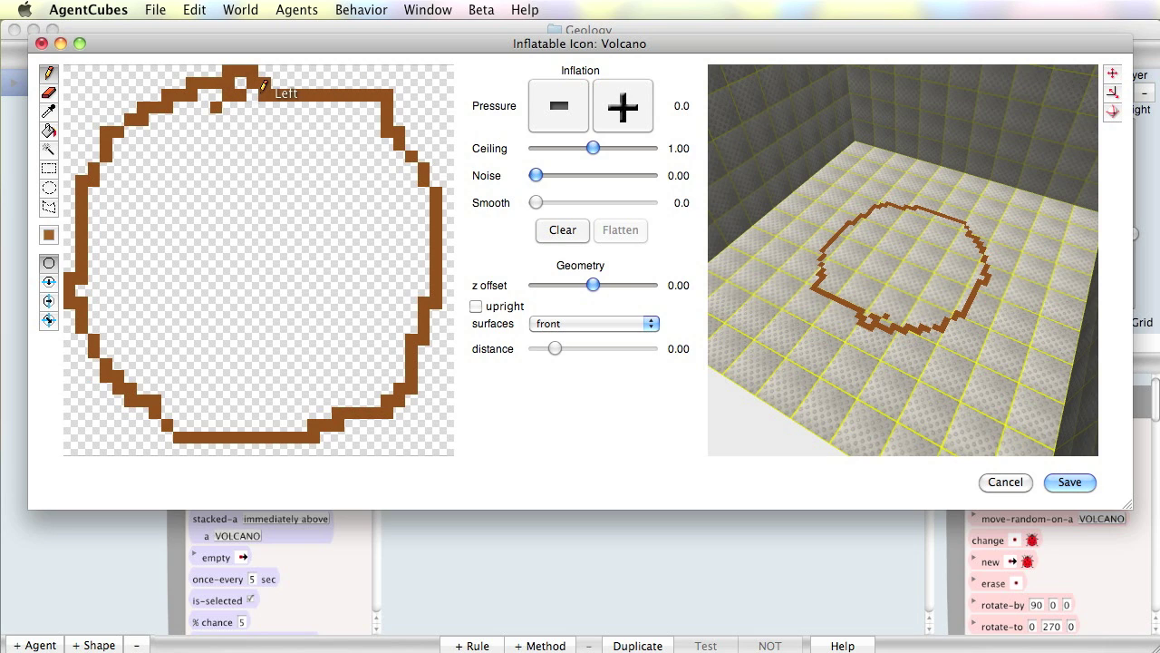
click(48, 132)
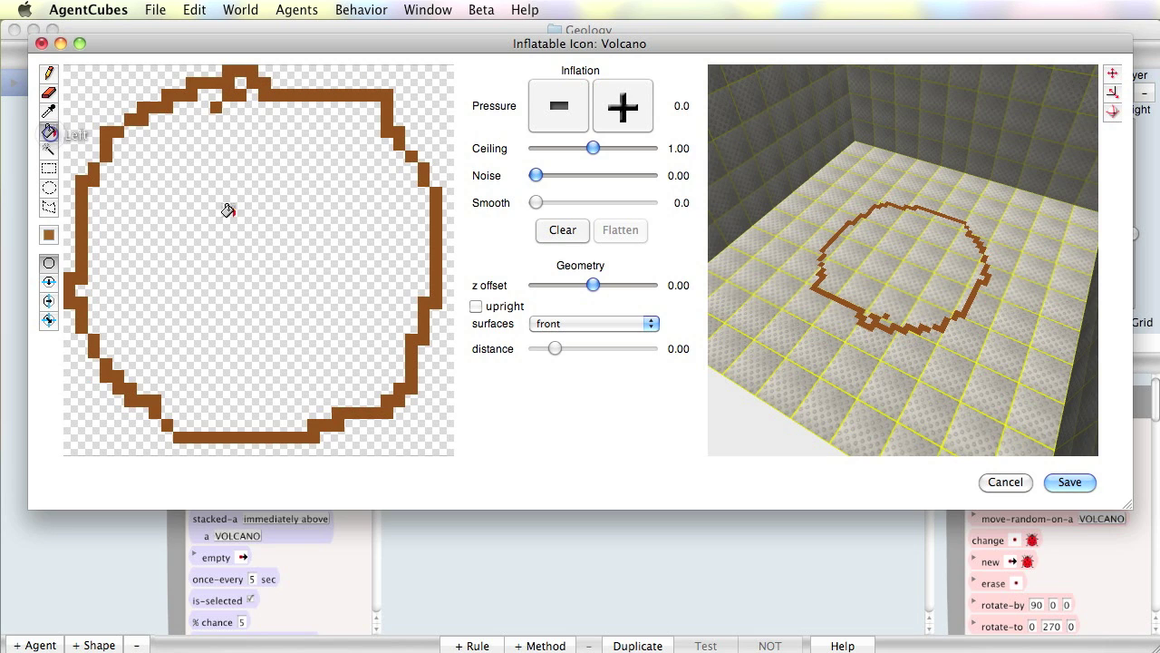
click(228, 210)
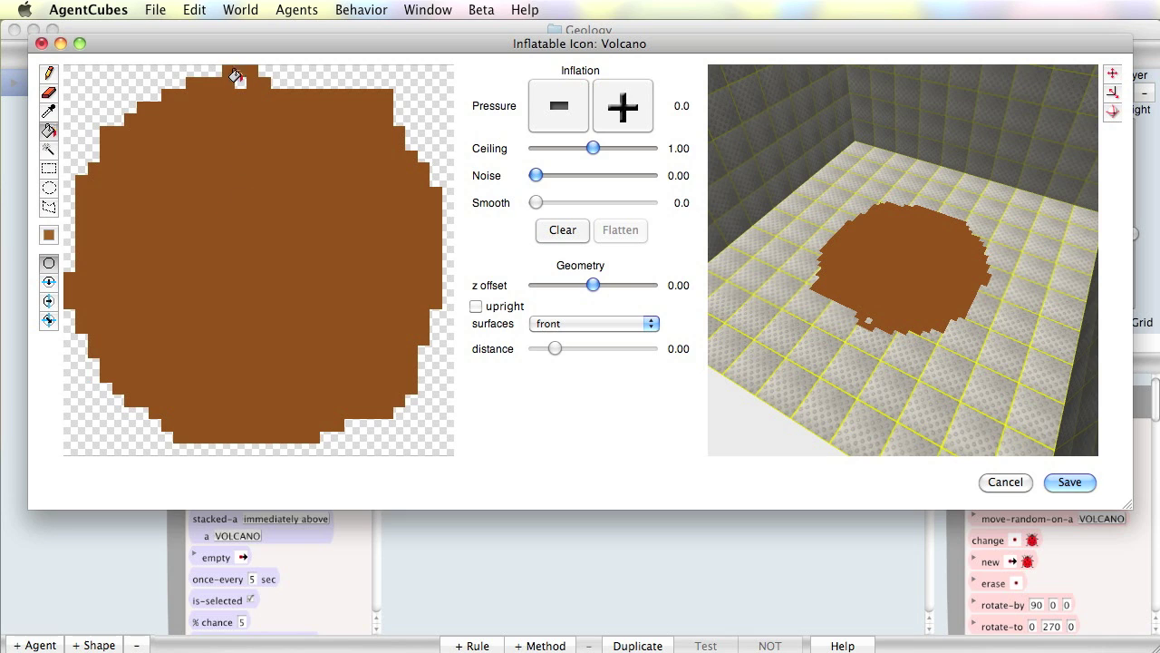
click(237, 79)
Raise the inflation pressure to 10.65, puffing the brown disc into a tall dome.
click(1112, 111)
drag(919, 284, 943, 275)
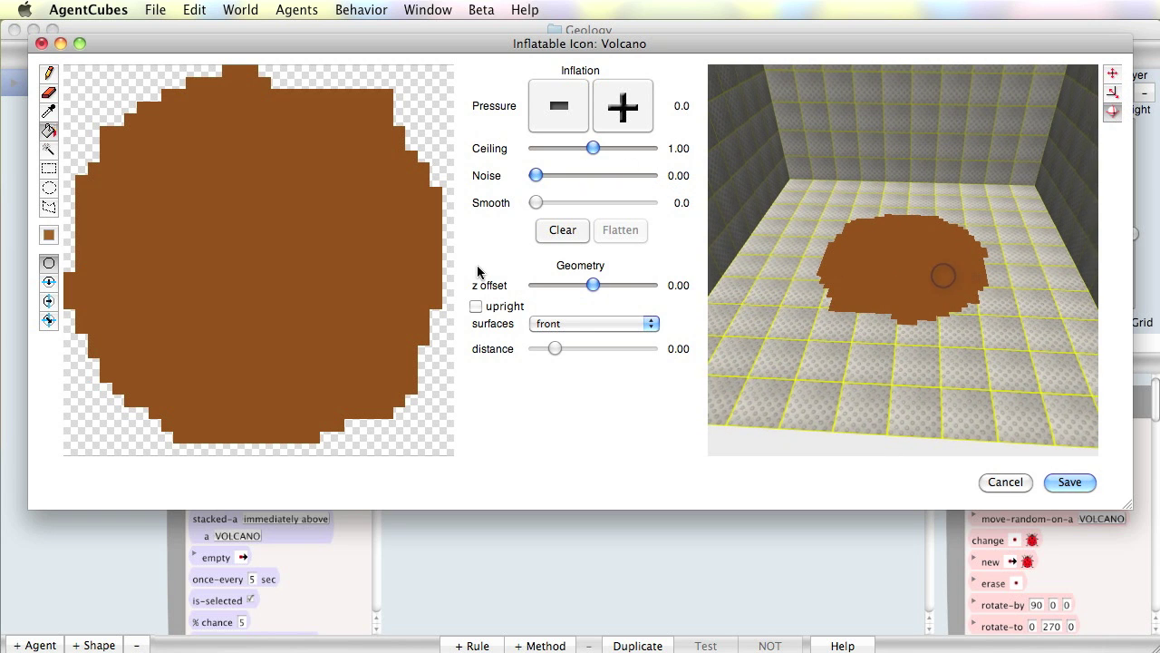
click(622, 108)
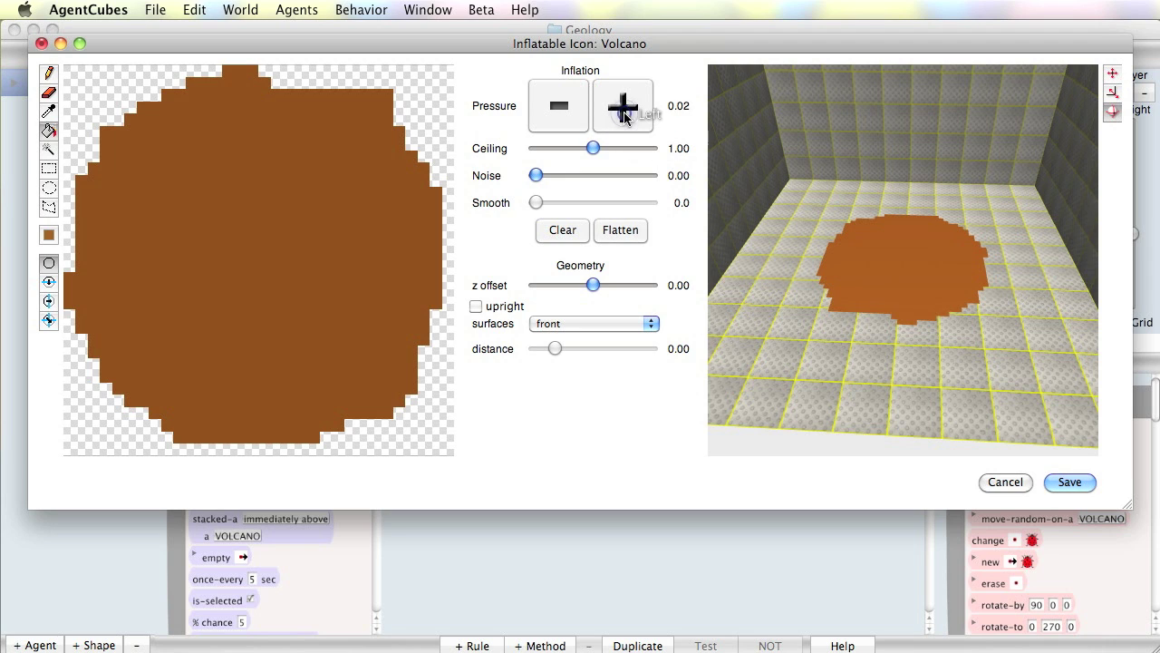
click(622, 109)
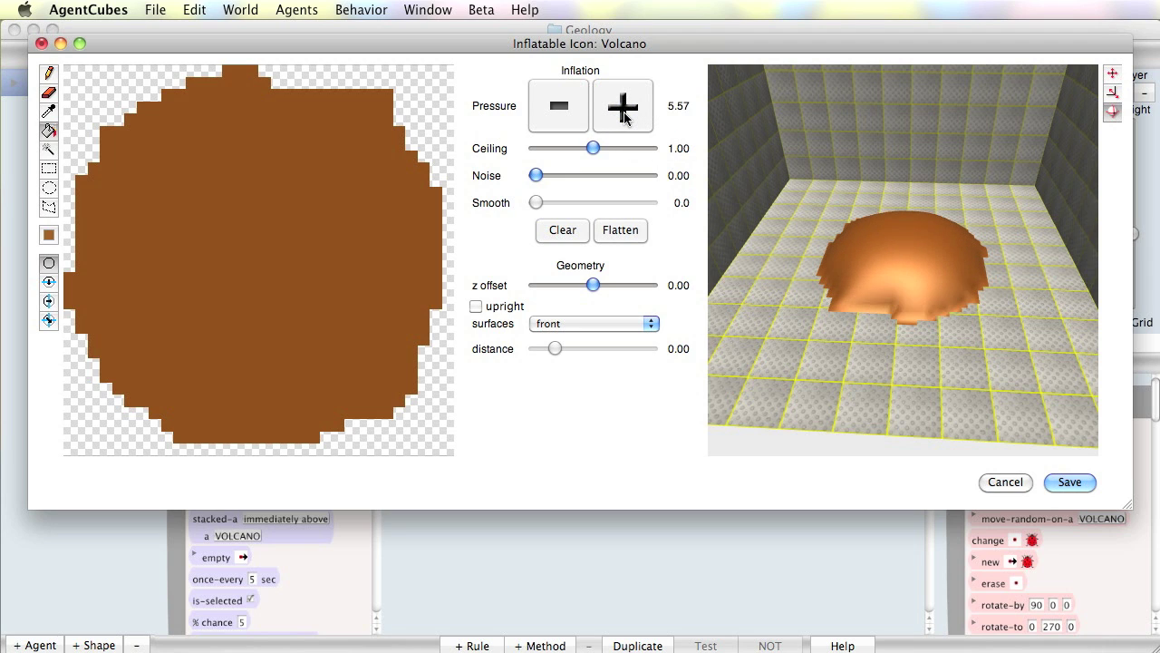
click(623, 110)
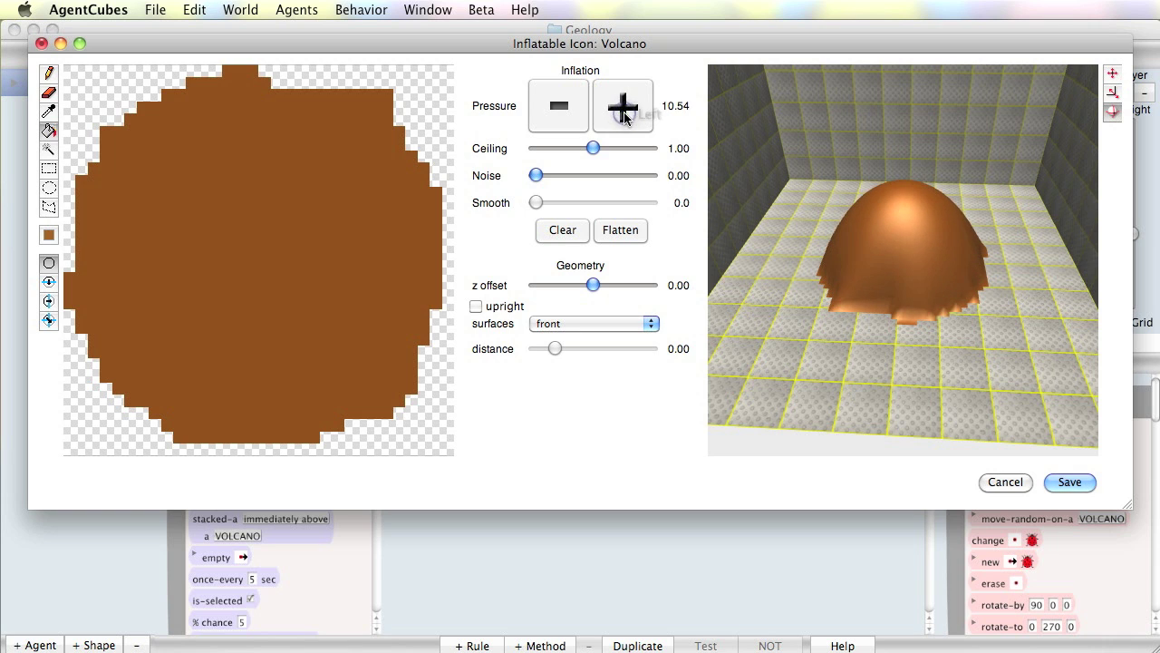
click(622, 109)
drag(780, 295, 838, 299)
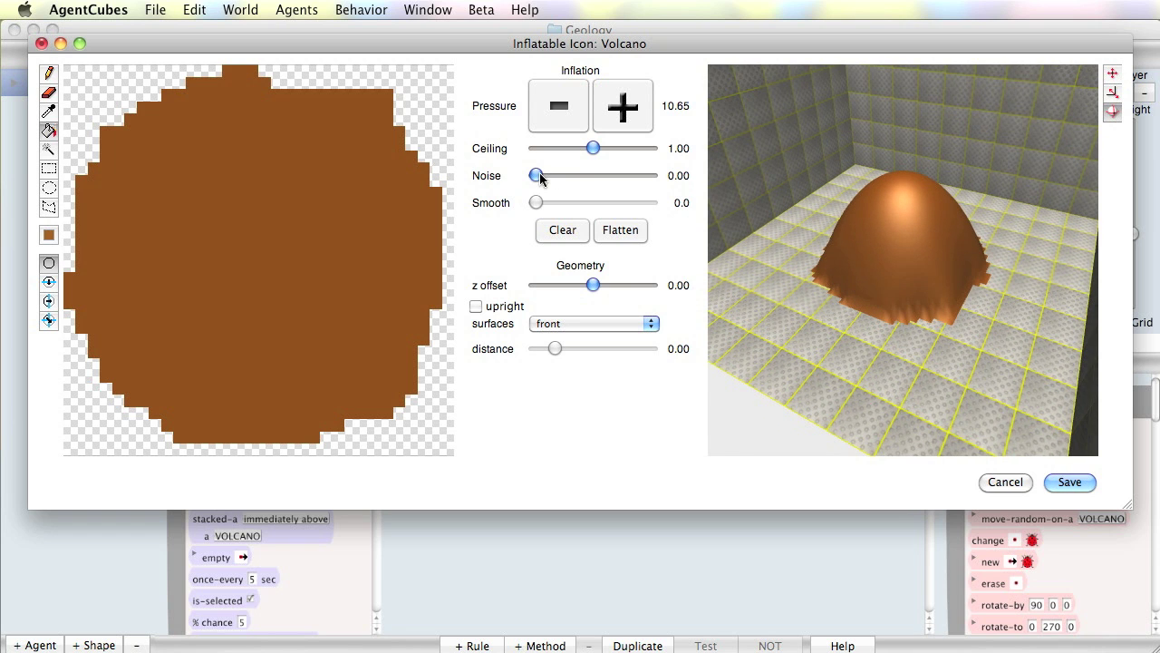
Set the Noise slider to 0.03 to give the mound a rugged, rocky surface.
drag(536, 176, 555, 176)
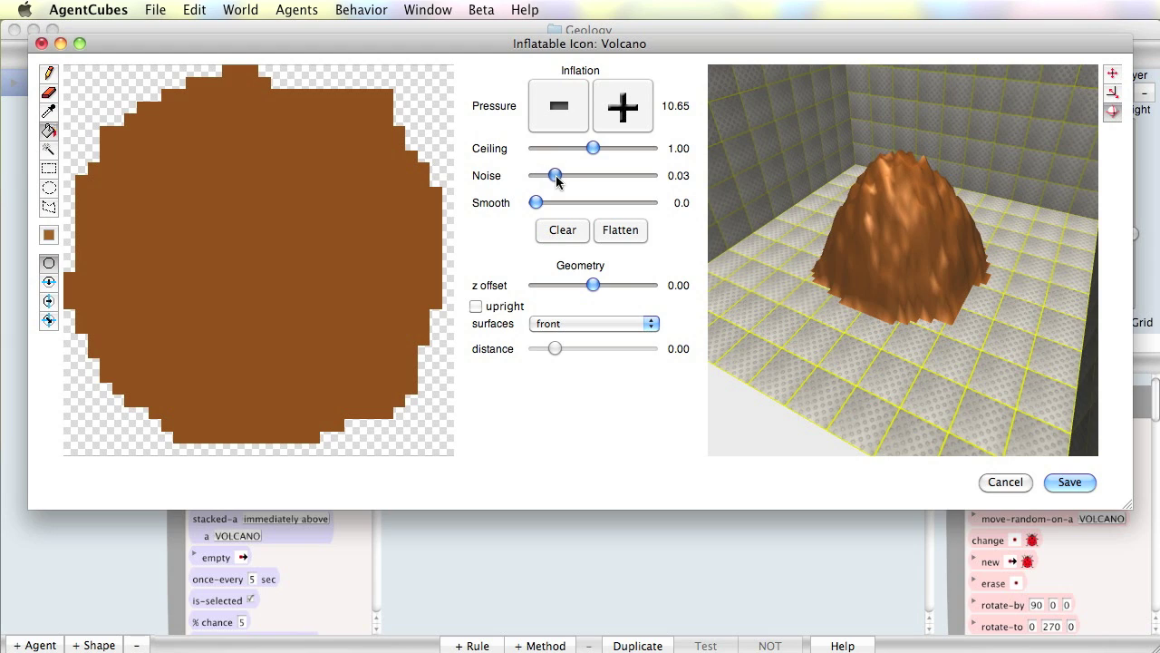
drag(915, 301, 894, 289)
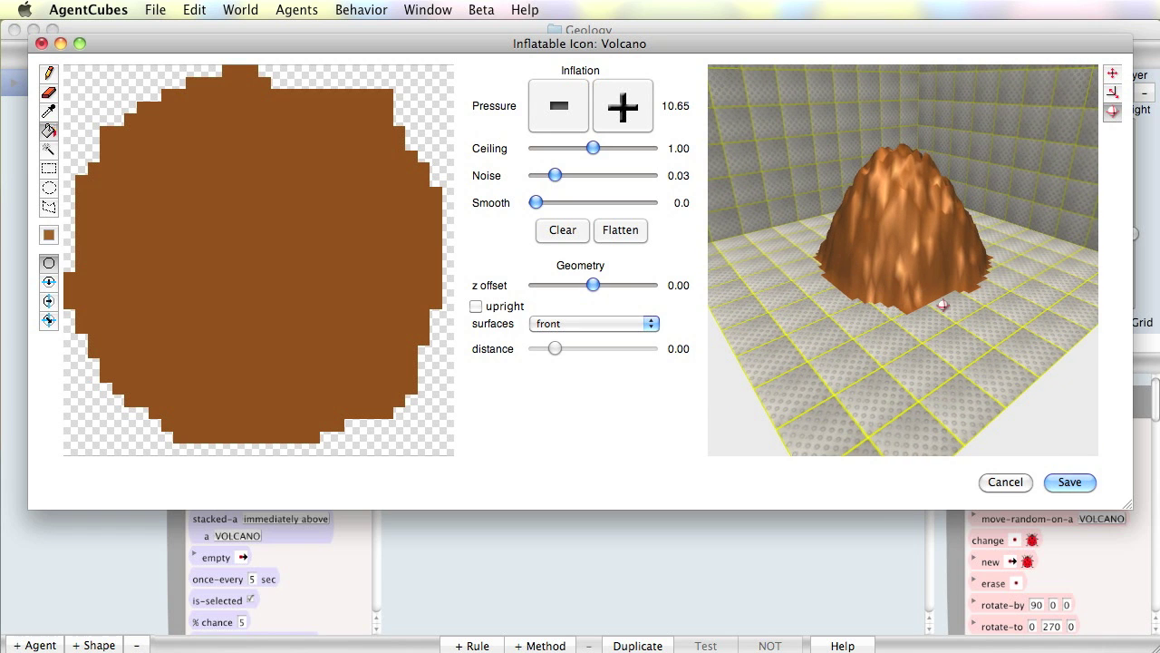
drag(942, 304, 926, 320)
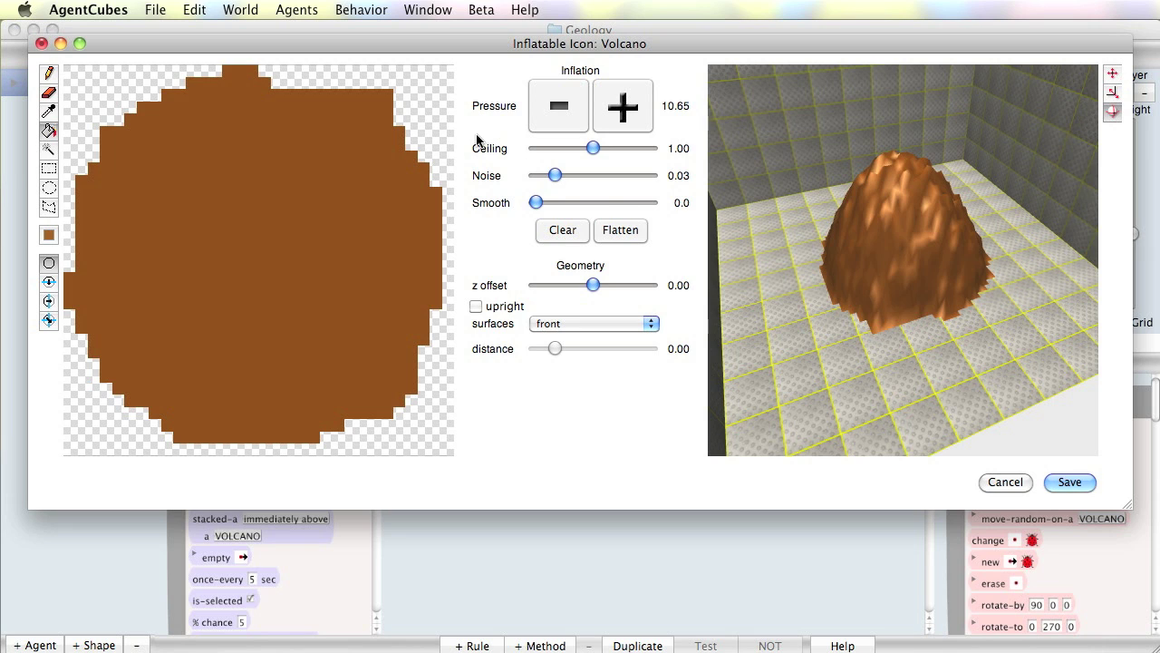
Make Maraschino red the drawing colour and return to the pencil tool.
click(49, 234)
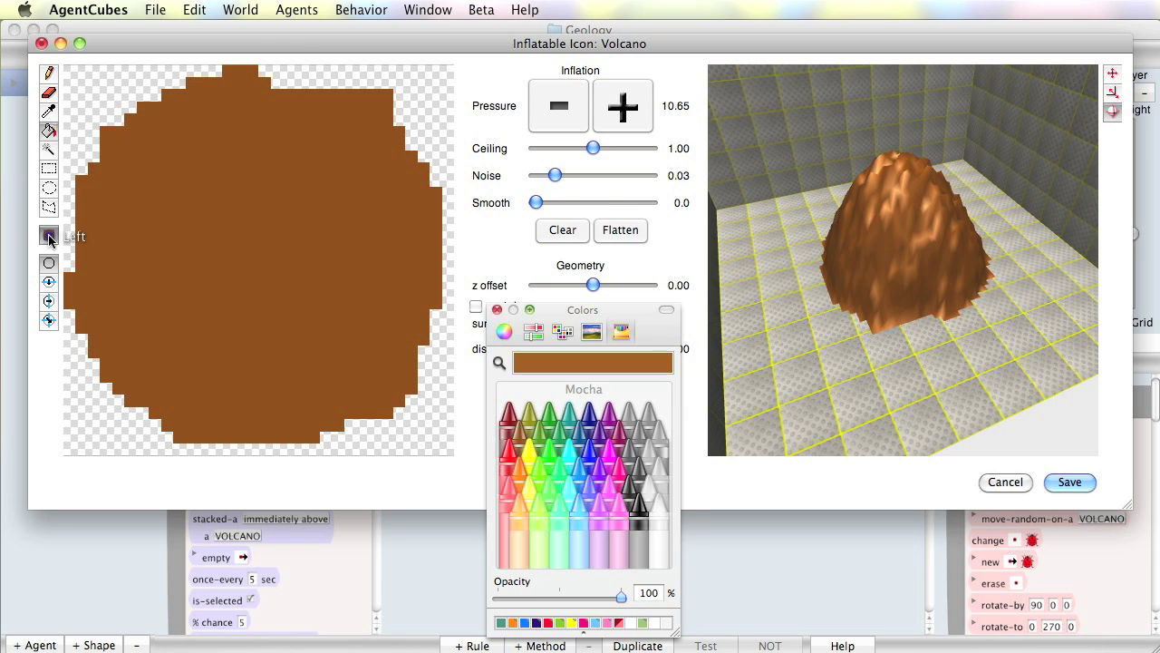
click(516, 452)
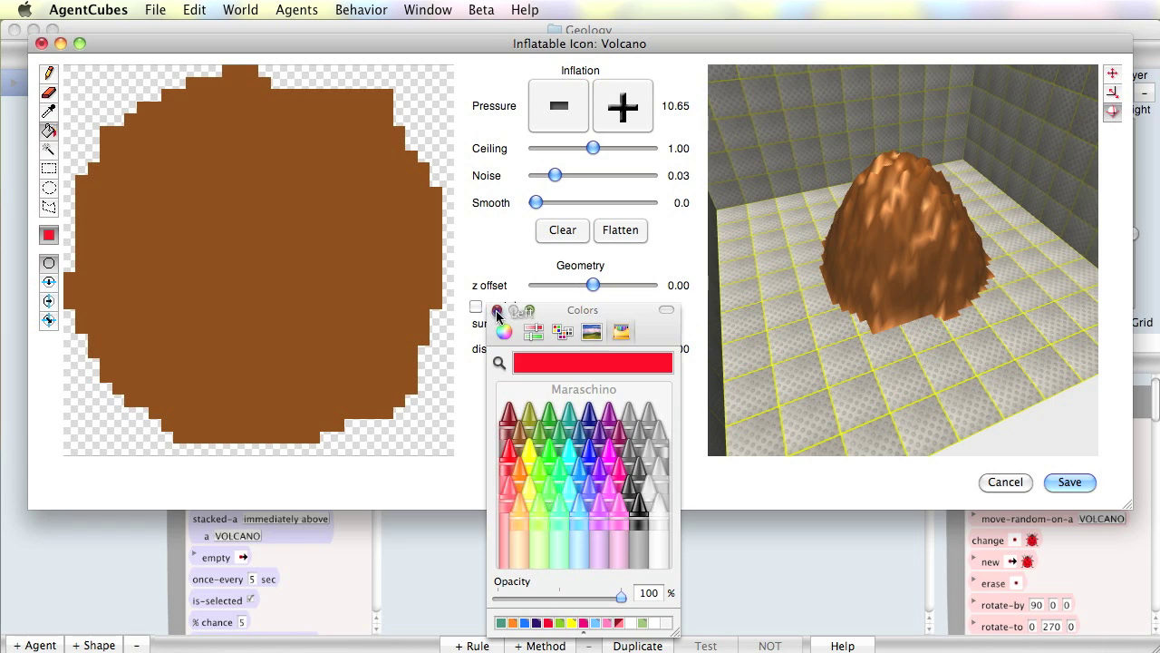
click(496, 309)
click(50, 76)
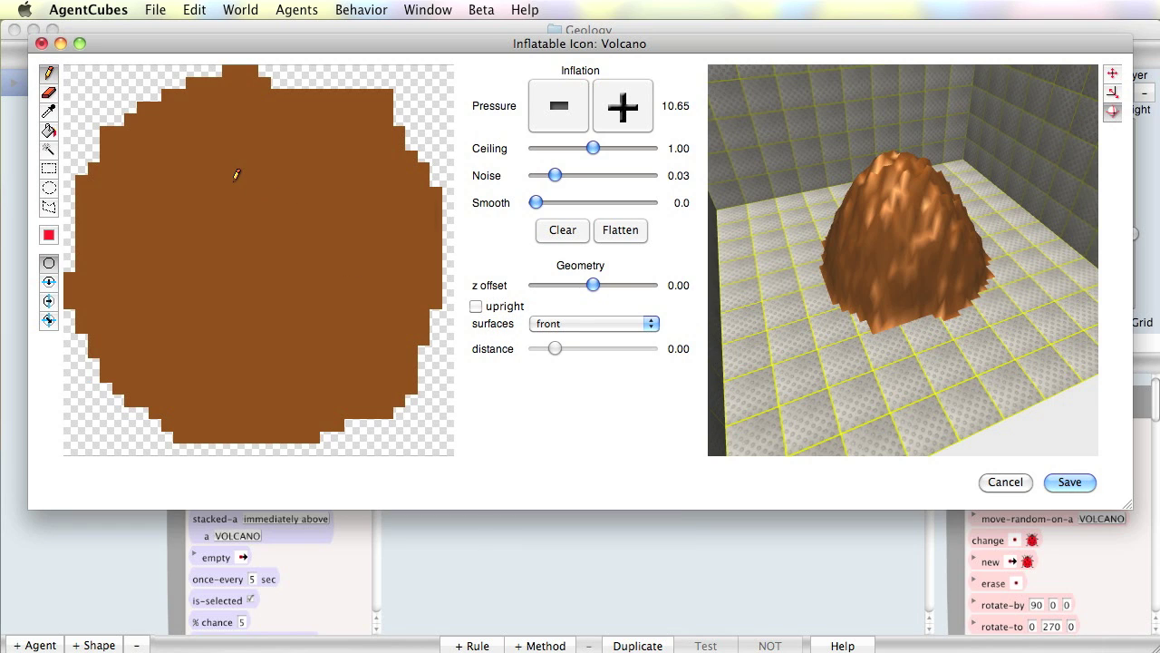
Outline the crater area in red on the icon's upper middle and flood-fill it red.
mouse_move(229, 169)
mouse_down()
mouse_move(171, 190)
mouse_move(156, 217)
mouse_up()
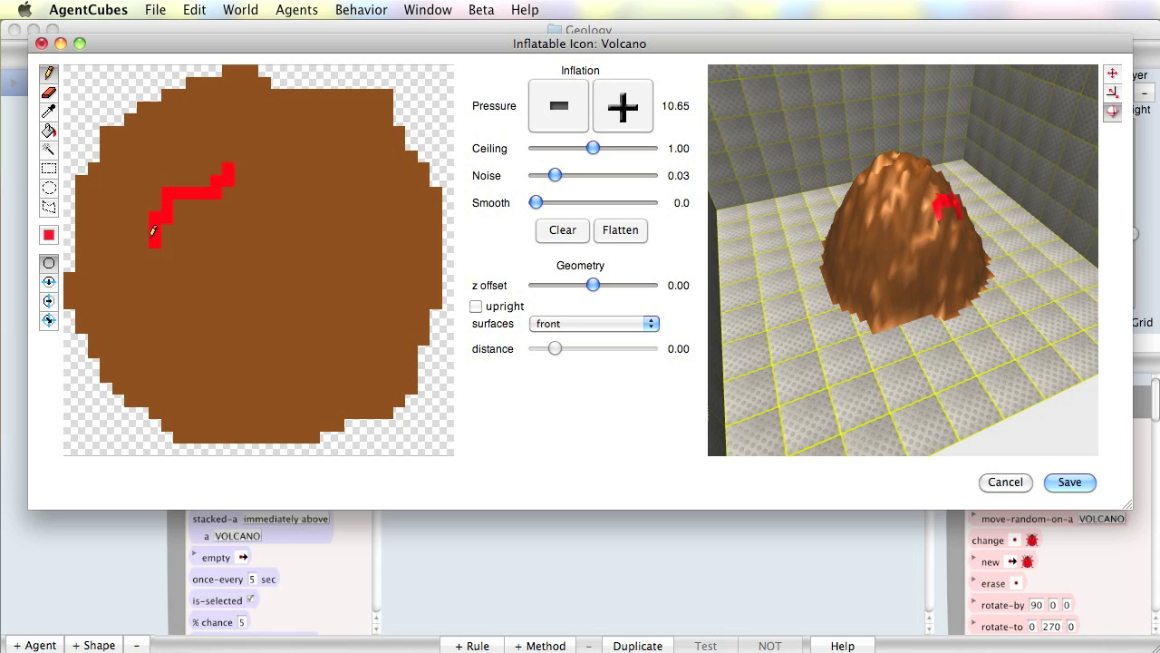
drag(186, 297, 213, 305)
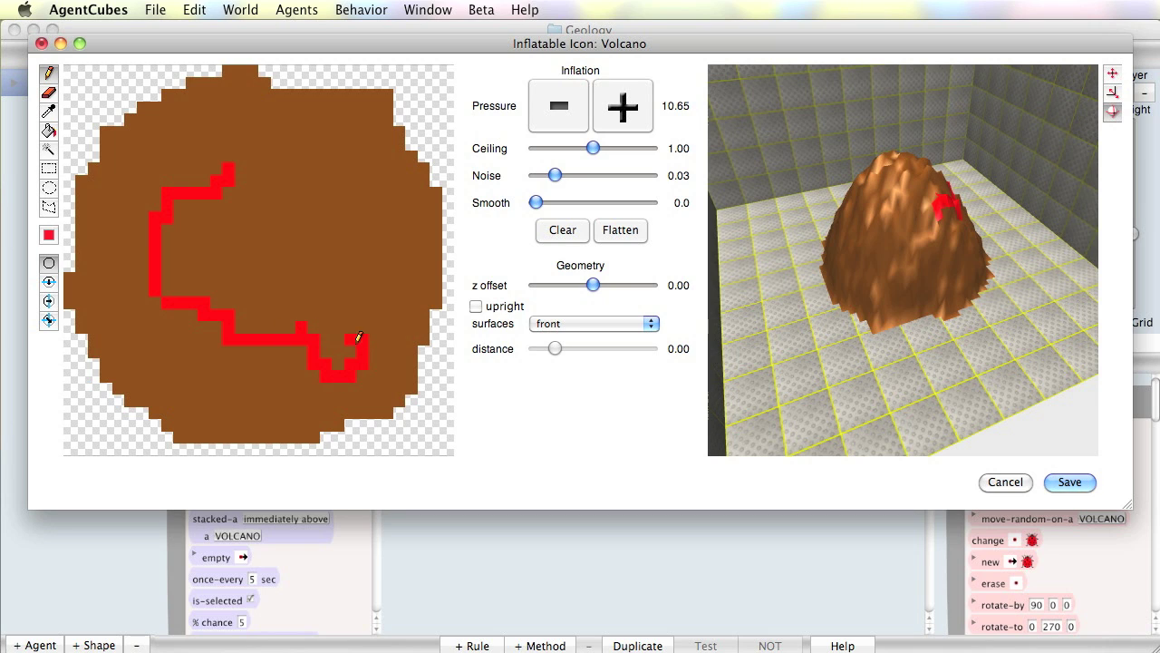
mouse_move(356, 338)
mouse_down()
mouse_move(337, 313)
mouse_move(378, 251)
mouse_move(375, 206)
mouse_move(255, 154)
mouse_up()
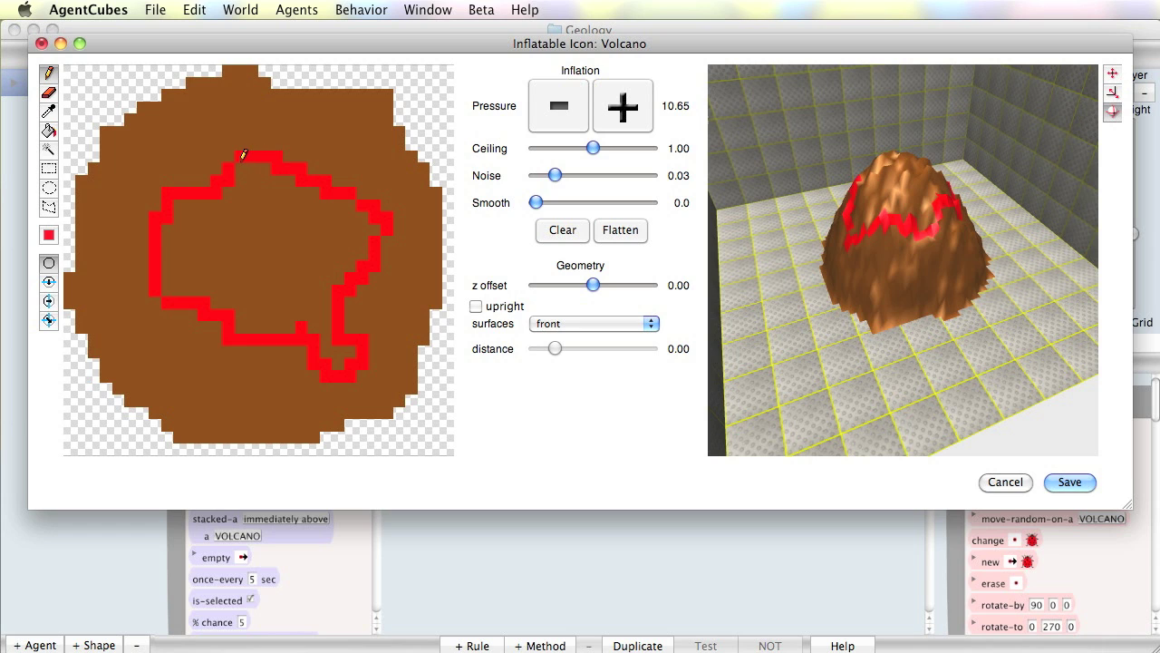
click(49, 130)
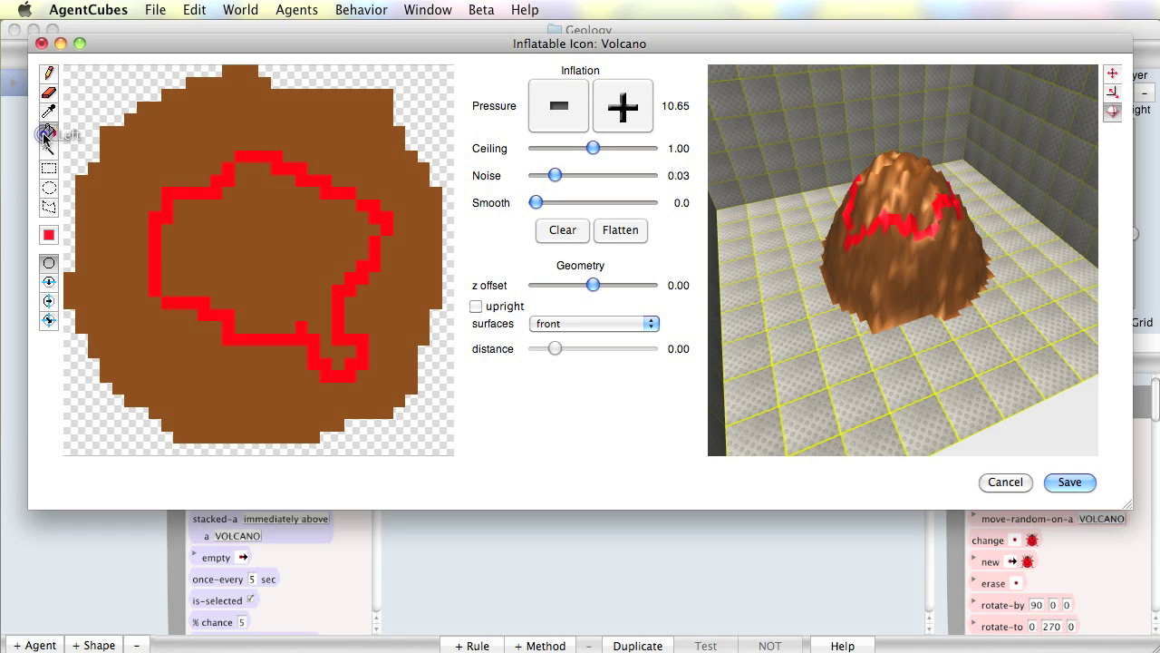
click(219, 228)
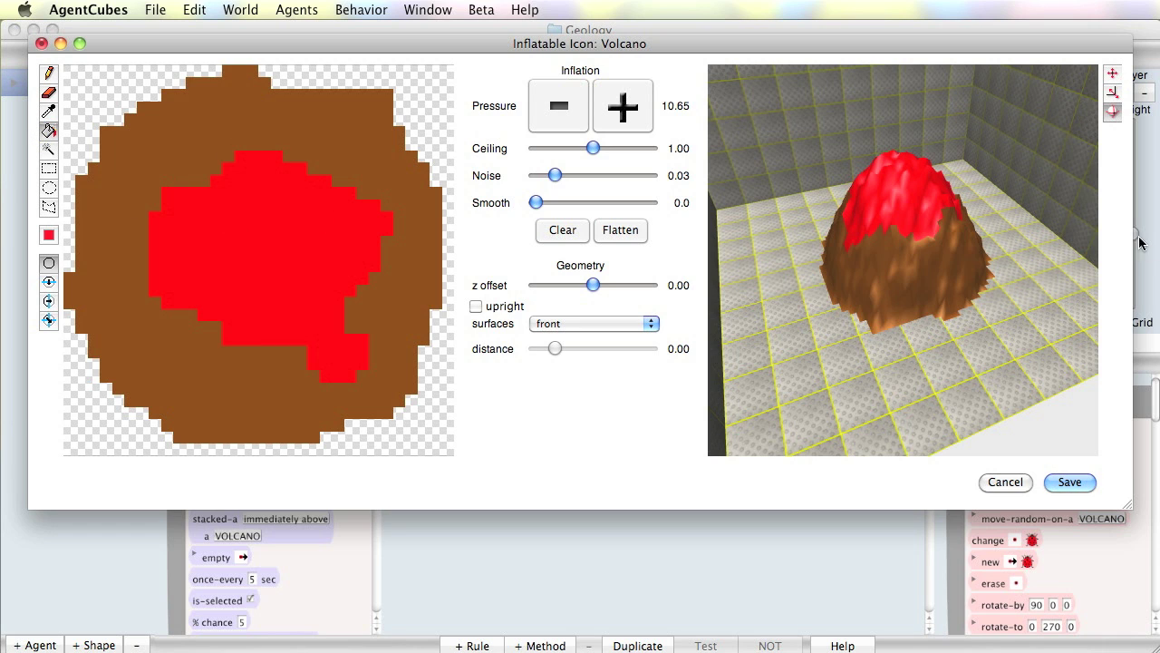
drag(964, 341, 1012, 337)
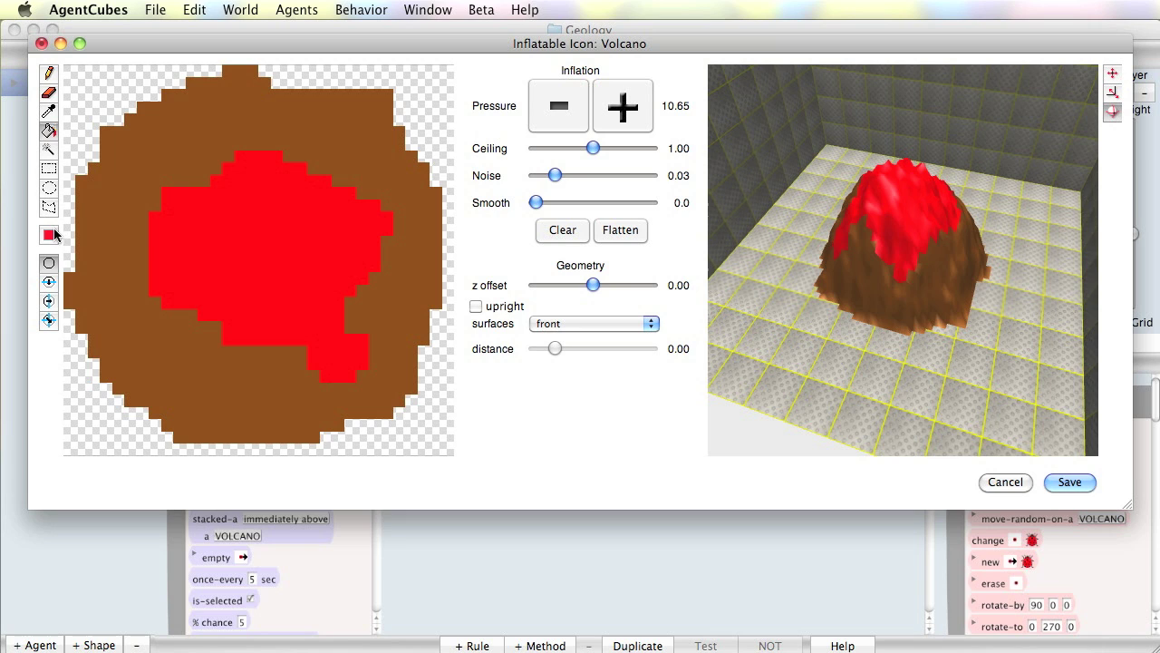
Magic-wand select the red magma area and set its noise to 0.00 and ceiling to 0.12.
click(49, 148)
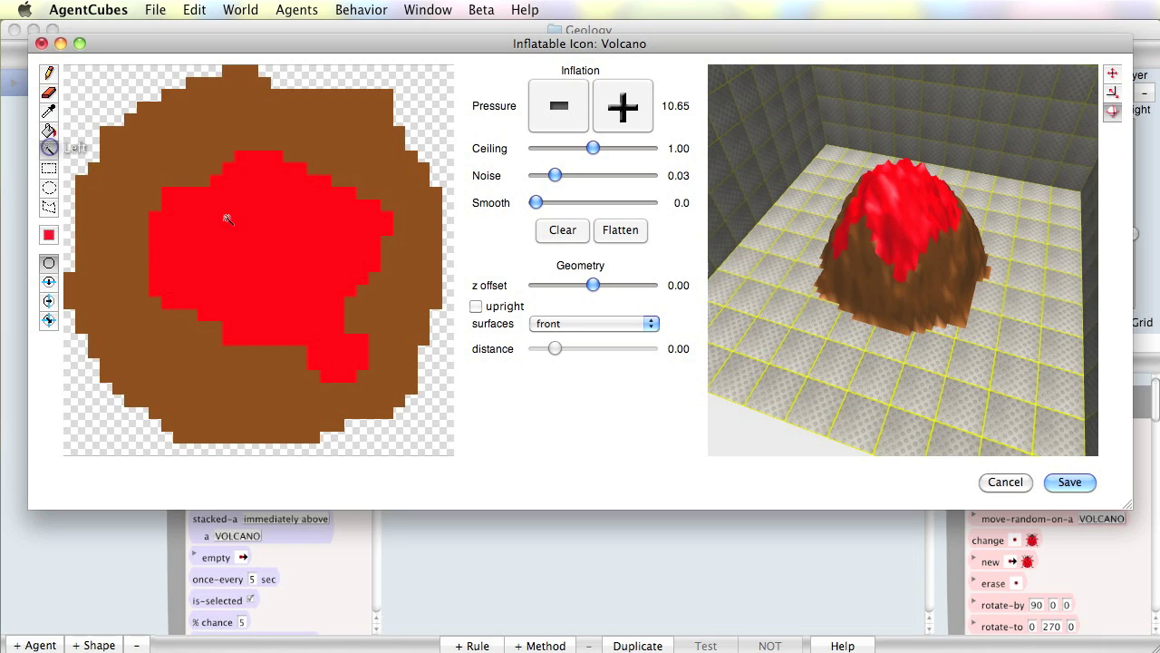
click(229, 225)
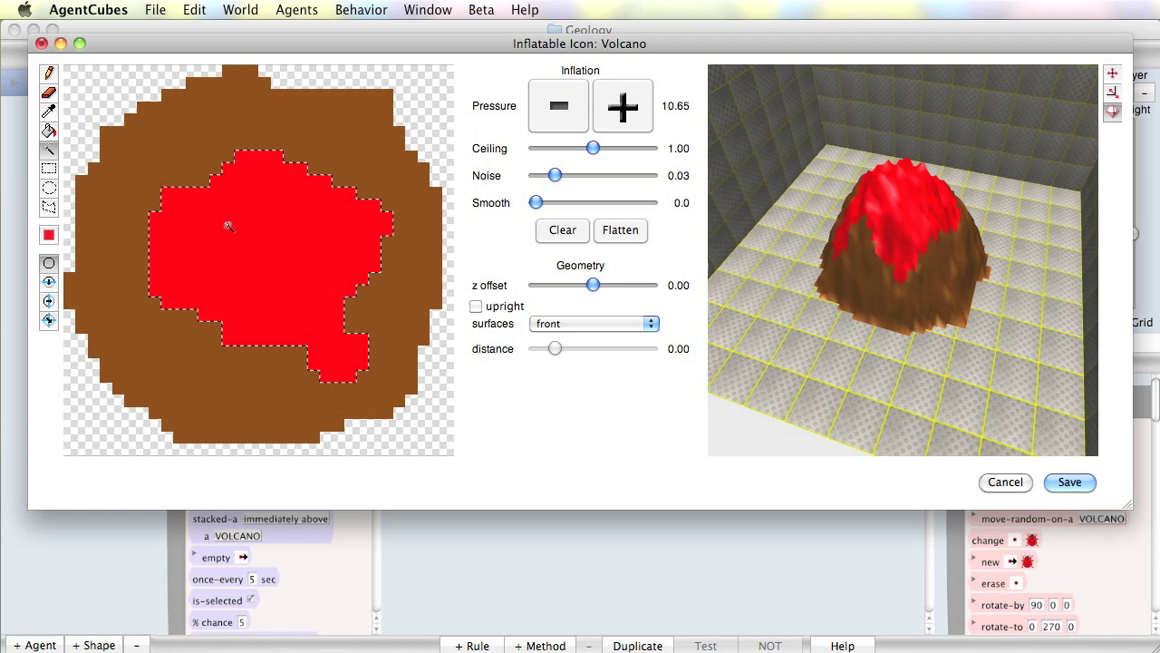
click(557, 176)
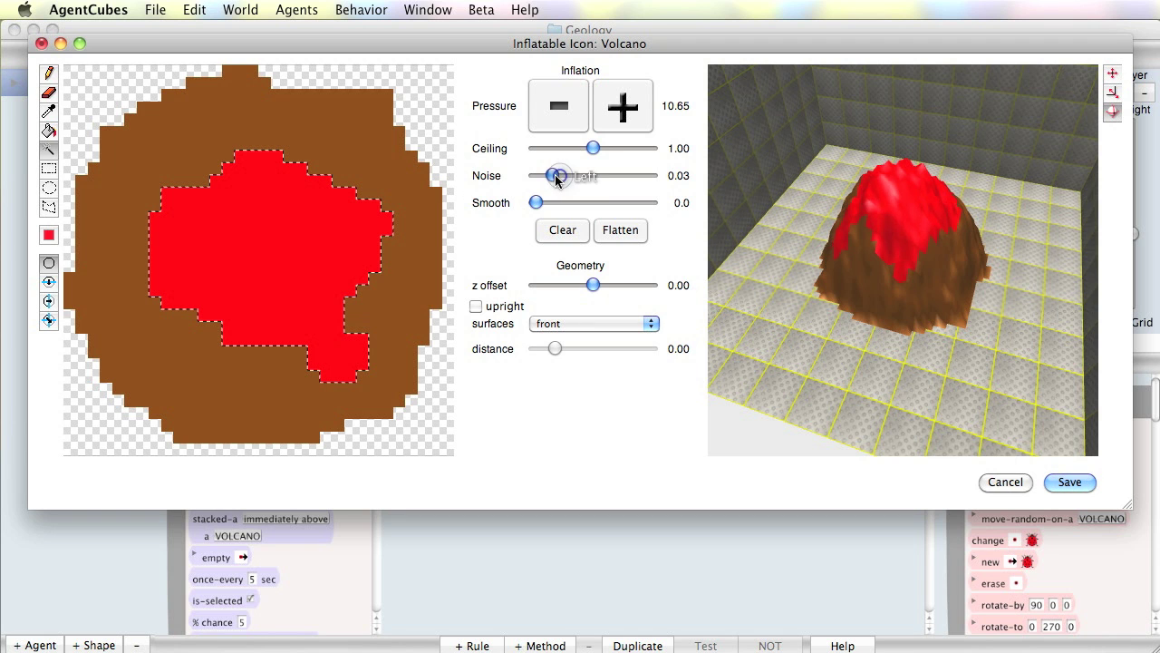
drag(557, 176, 533, 177)
drag(896, 348, 894, 345)
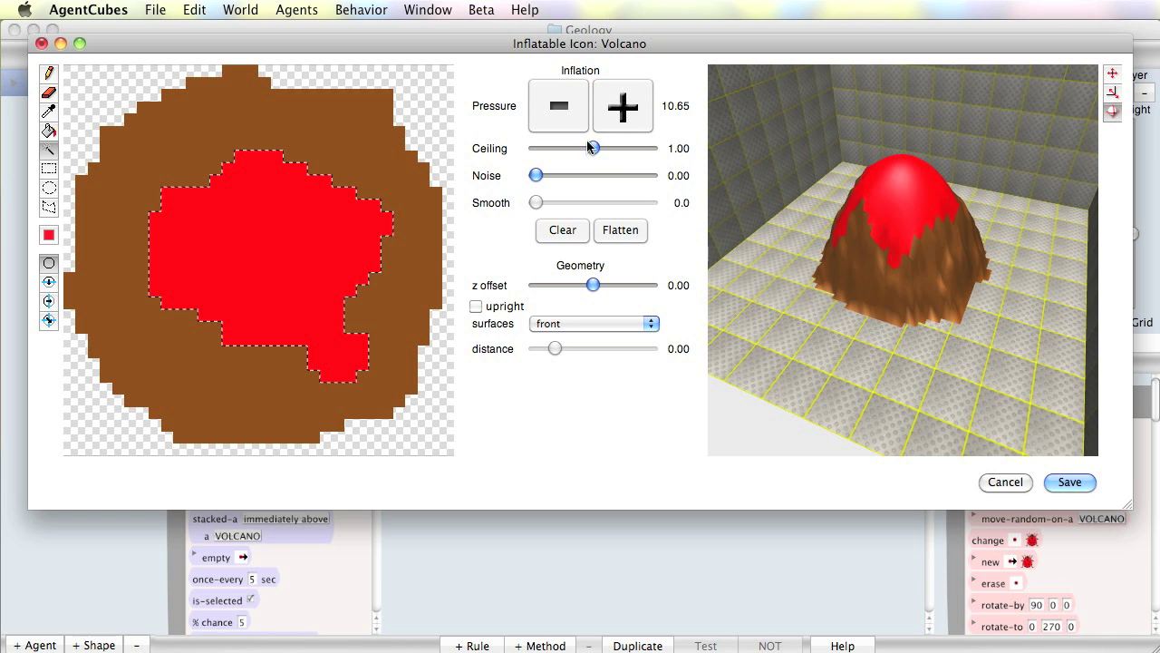
drag(597, 156, 547, 172)
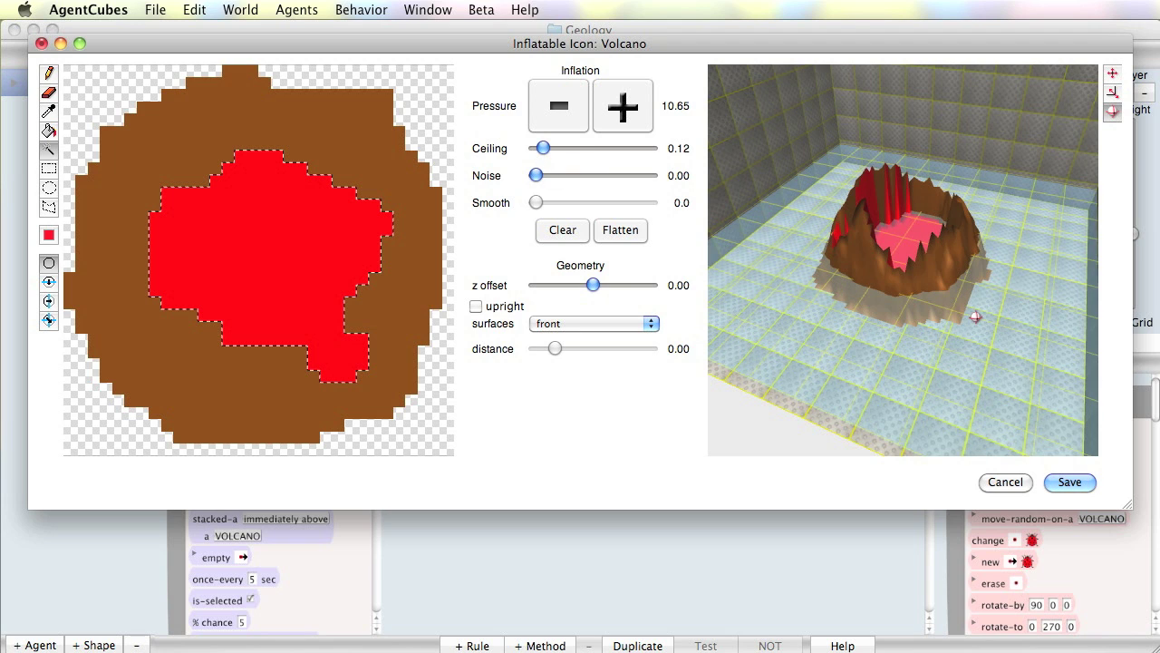
drag(975, 316, 989, 361)
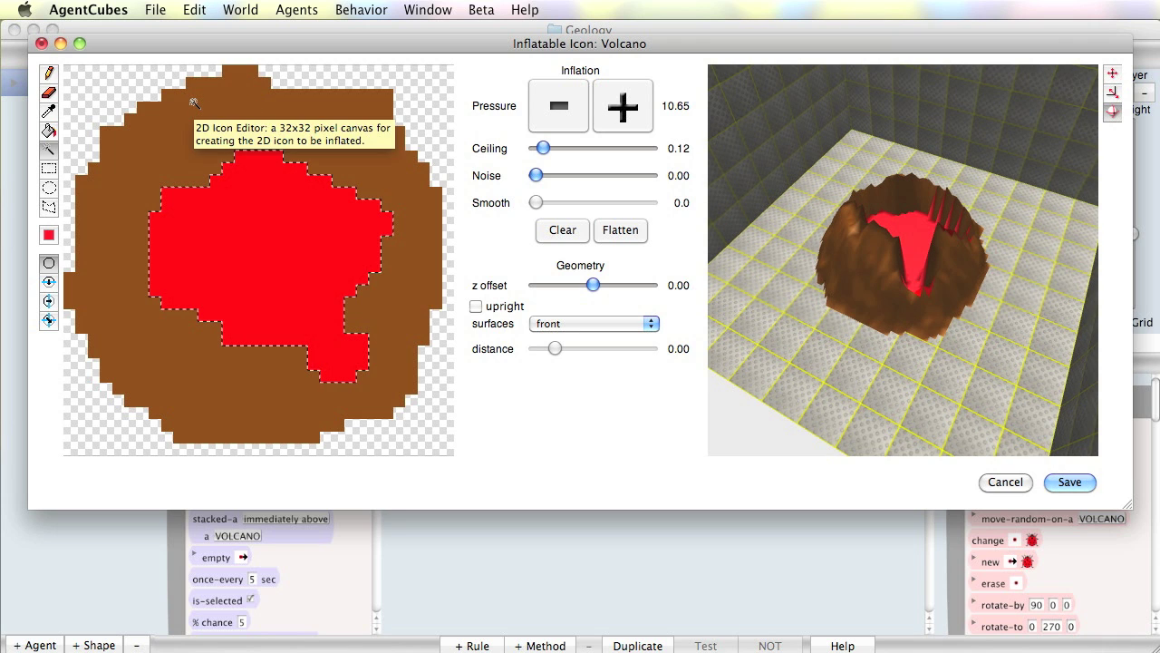
Deselect and draw a red lava stream from the crater's lower right down to the bottom edge.
click(167, 102)
click(49, 75)
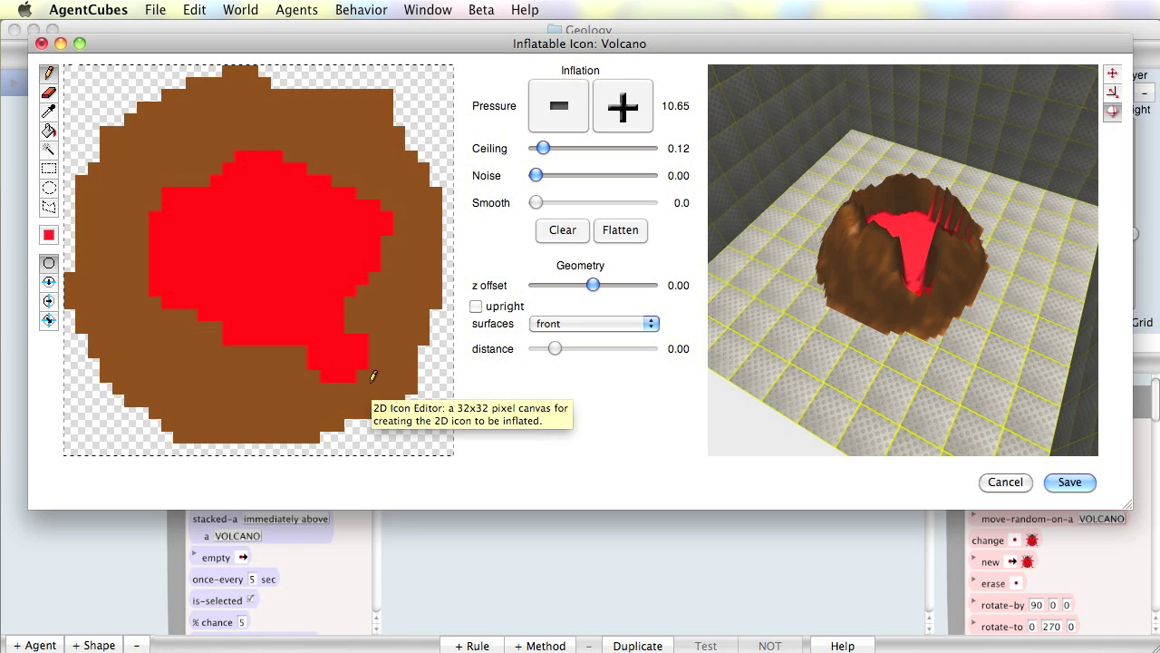
mouse_move(366, 376)
mouse_down()
mouse_move(386, 410)
mouse_move(387, 401)
mouse_move(373, 432)
mouse_move(352, 421)
mouse_move(403, 411)
mouse_move(354, 437)
mouse_move(422, 433)
mouse_move(383, 422)
mouse_up()
click(352, 422)
Widen the stream's end into a red lava pool at the volcano's base.
click(399, 412)
click(352, 428)
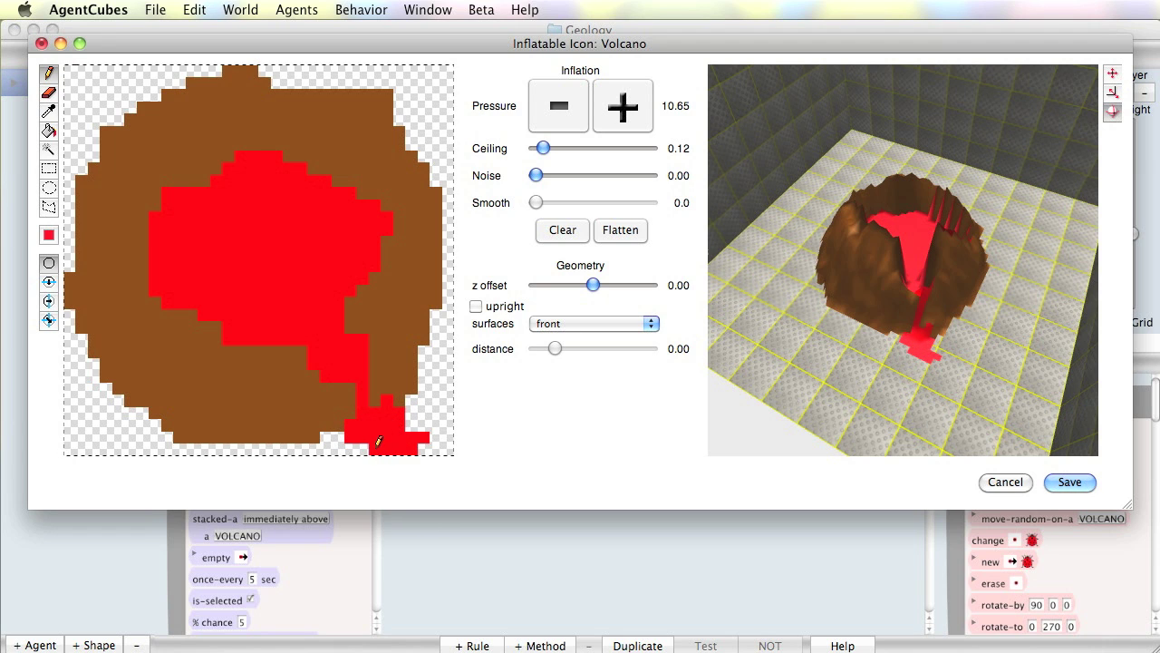
click(410, 417)
click(410, 400)
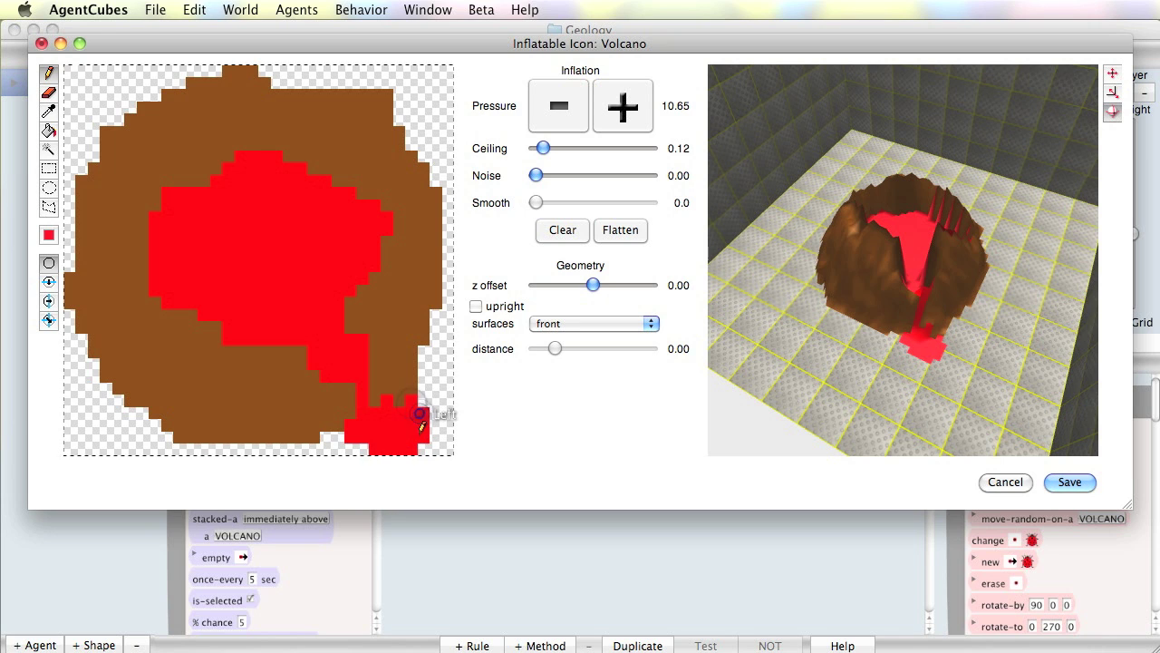
click(422, 446)
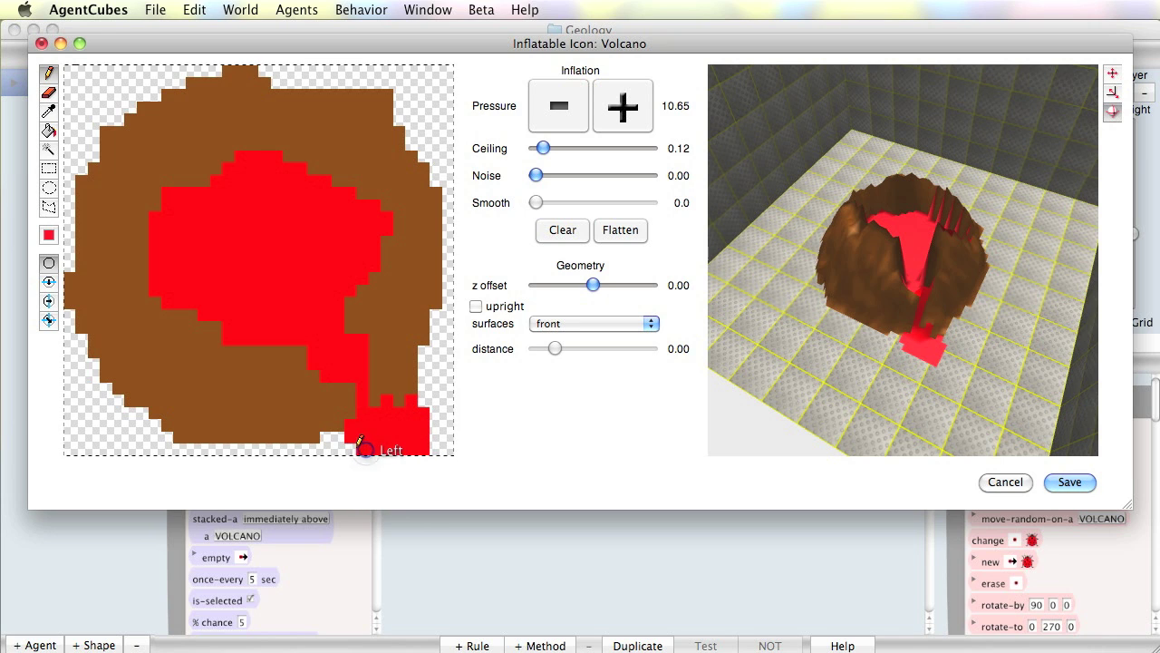
click(355, 446)
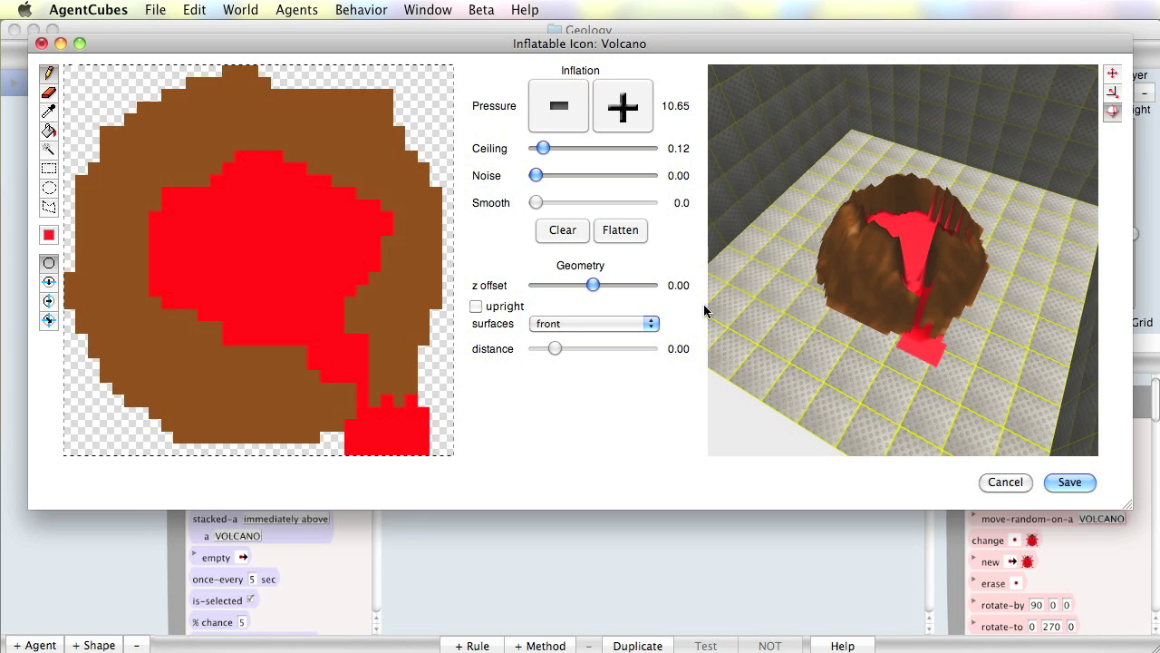